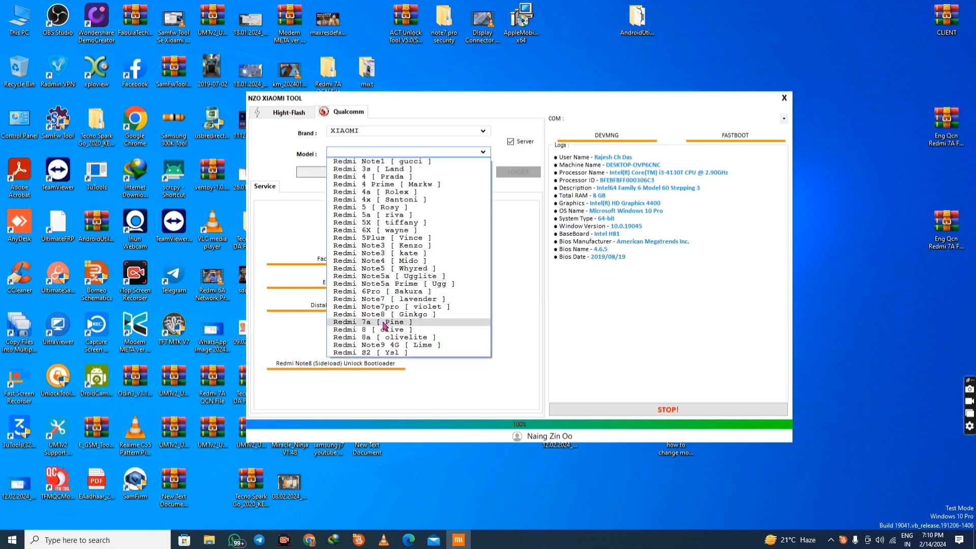
Step: Choose Redmi 8a [ olivelite ] as the XIAOMI phone model for the Qualcomm service functions
left_click(393, 337)
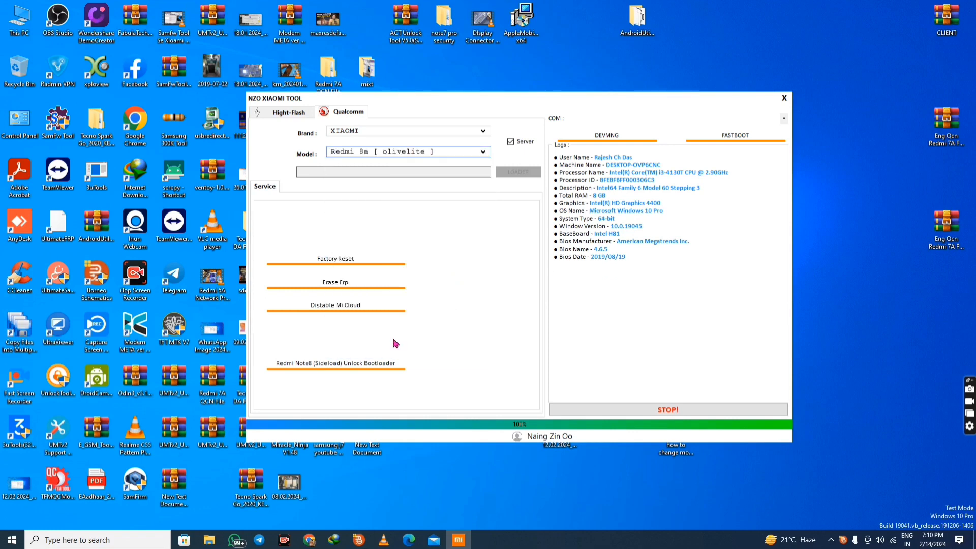
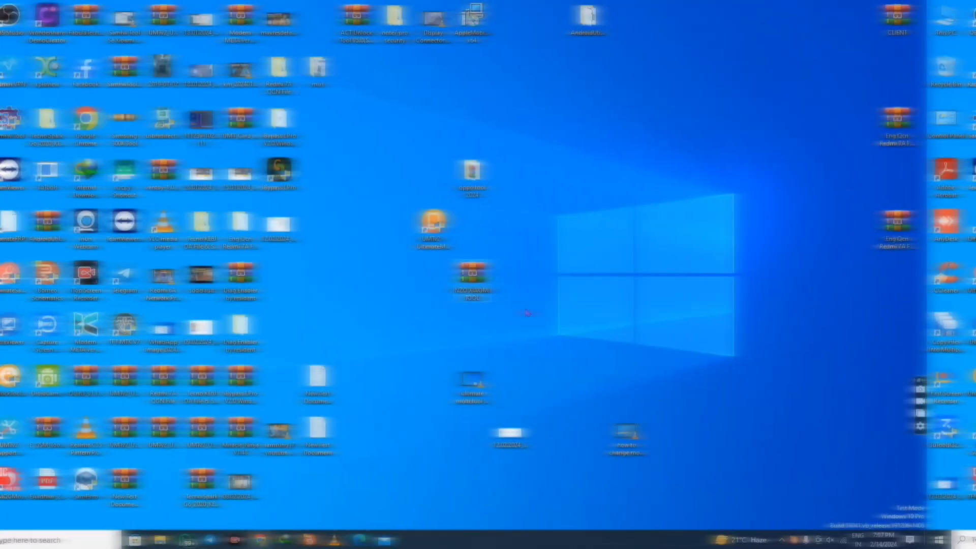
mouse_move(521, 278)
left_mouse_down()
mouse_move(534, 297)
mouse_move(520, 292)
mouse_move(526, 305)
mouse_move(531, 280)
mouse_move(515, 292)
left_mouse_up()
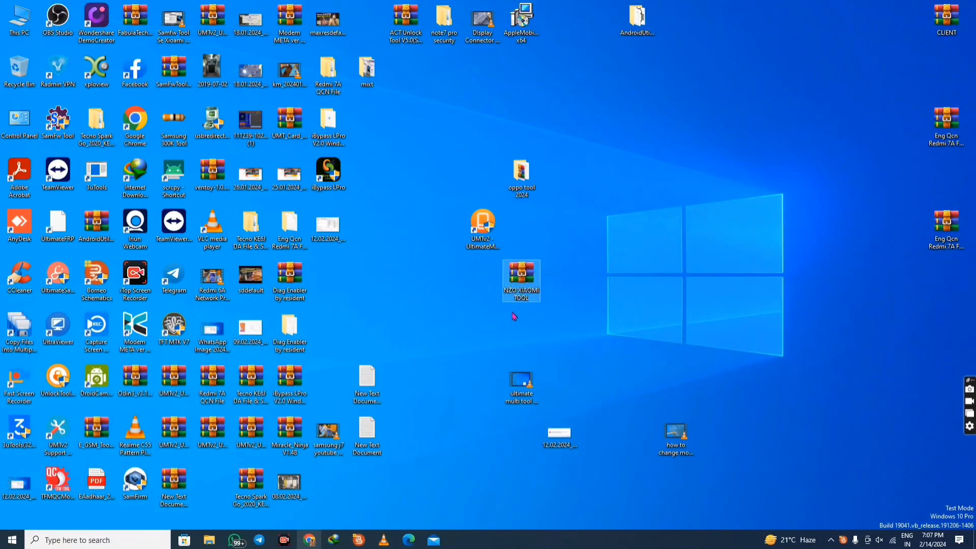
right_click(518, 276)
left_click(689, 321)
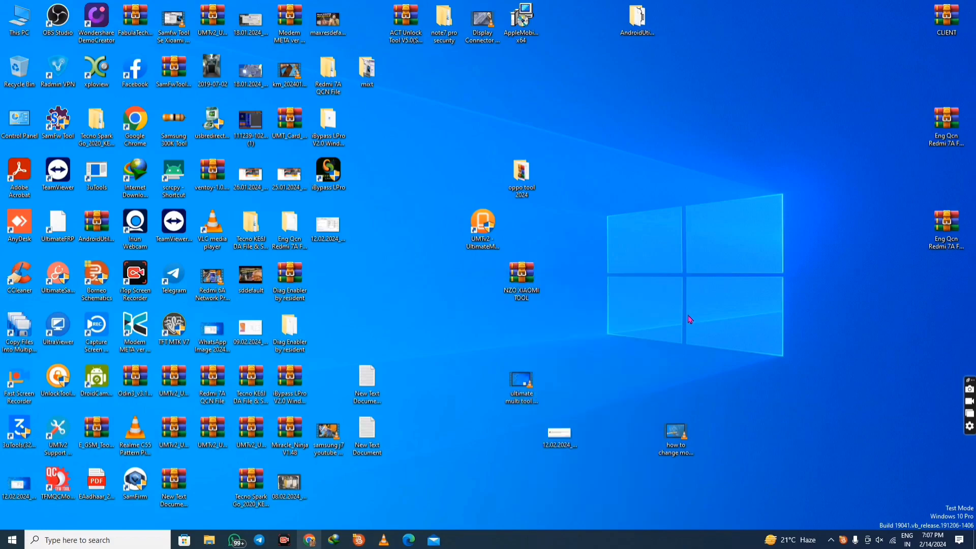
Step: Disable Quick Heal Total Security's virus protection, choosing when it turns back on
left_click(831, 540)
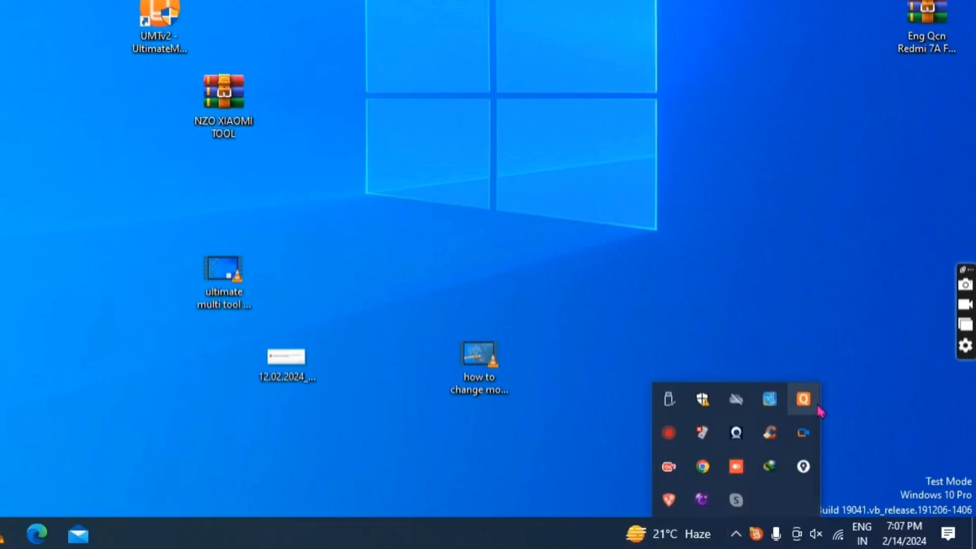
right_click(803, 399)
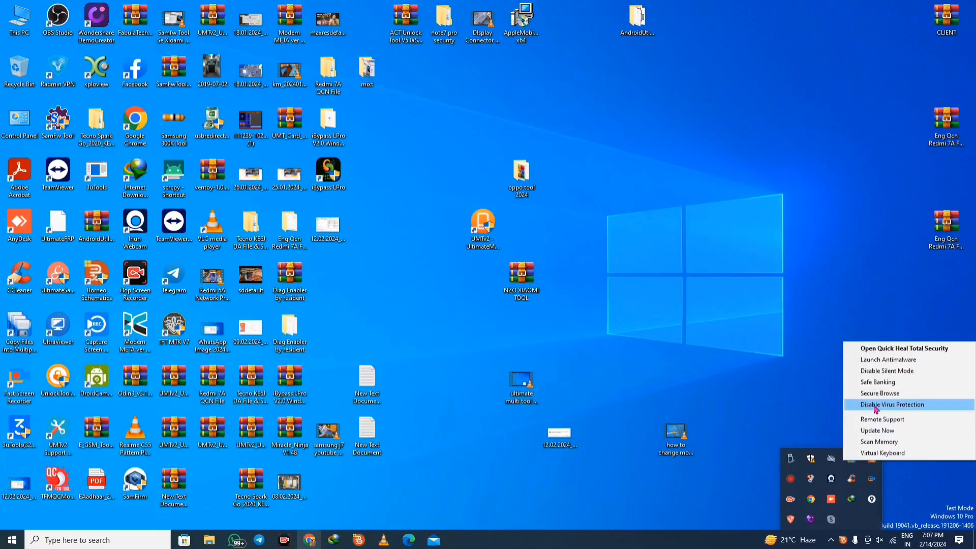
left_click(876, 410)
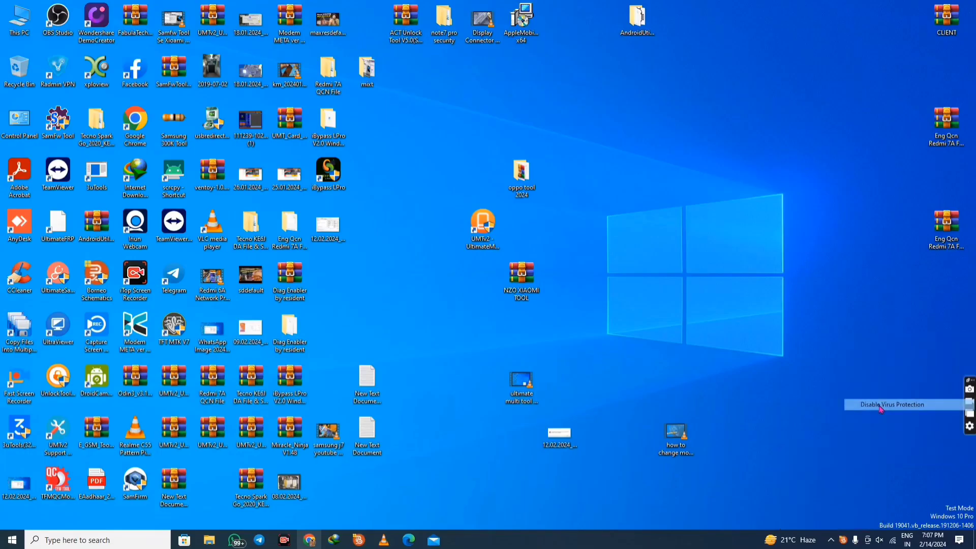
left_click(496, 283)
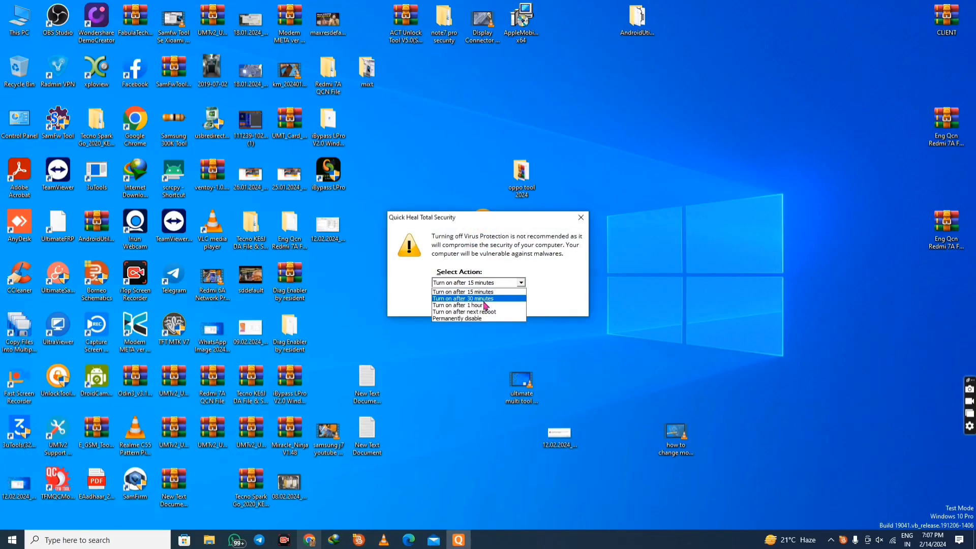
left_click(482, 310)
left_click(477, 303)
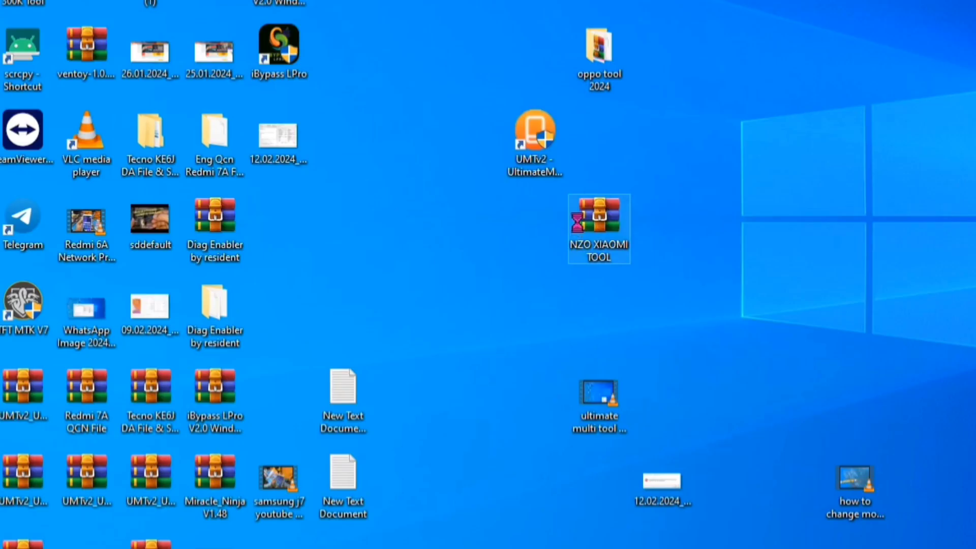
Step: Extract the NZO XIAOMI TOOL archive into its own folder and place that folder beside the archive on the desktop
right_click(509, 283)
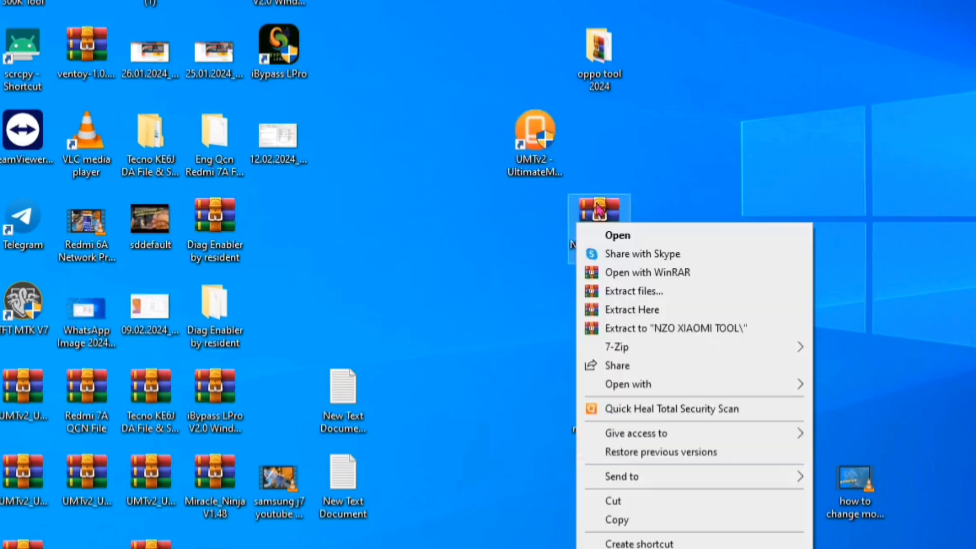
left_click(635, 329)
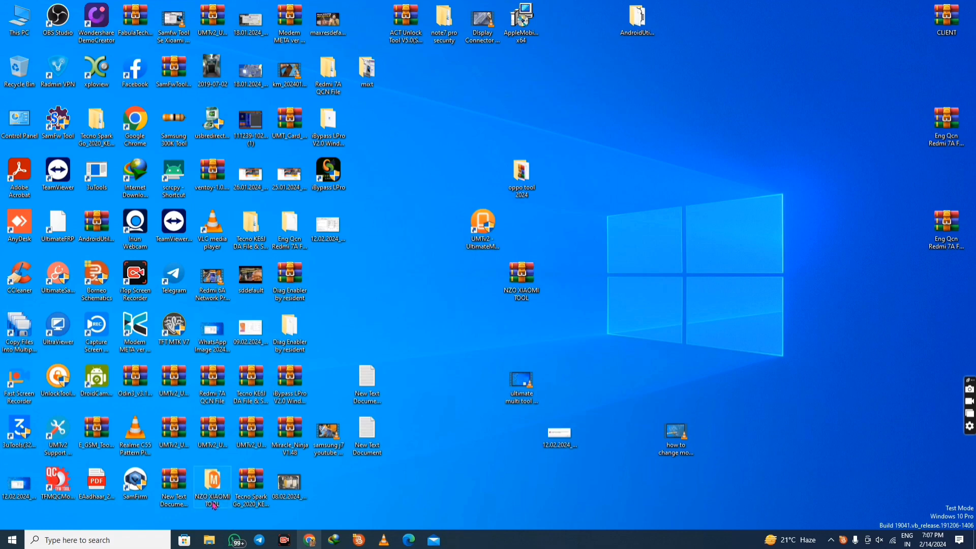
left_click_drag(212, 491, 430, 321)
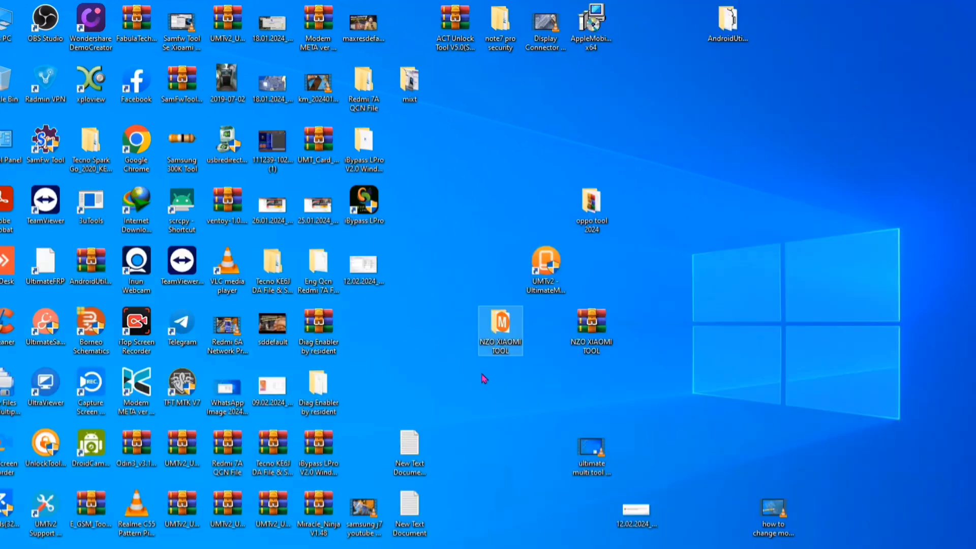
left_click(476, 352)
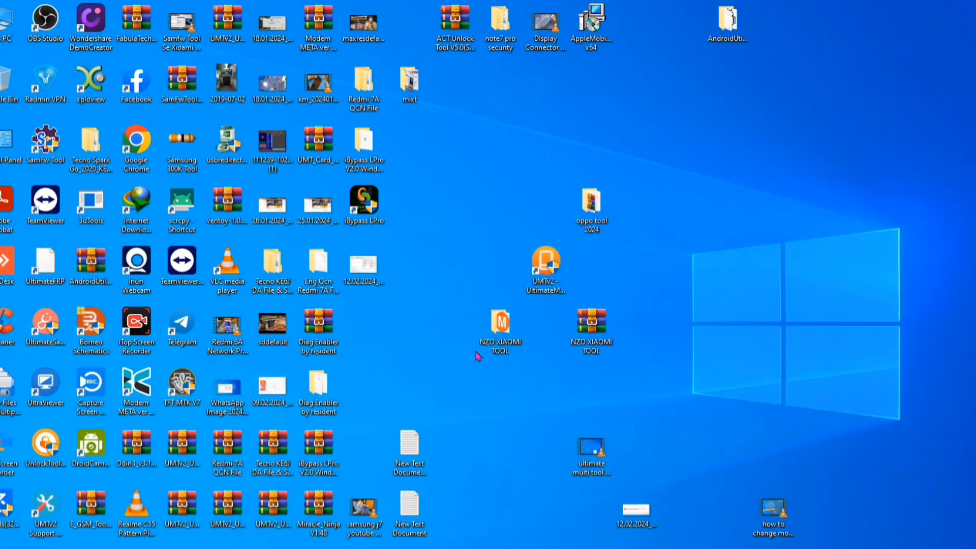
Step: Open the extracted NZO XIAOMI TOOL folder and run its installer as administrator
double_click(479, 354)
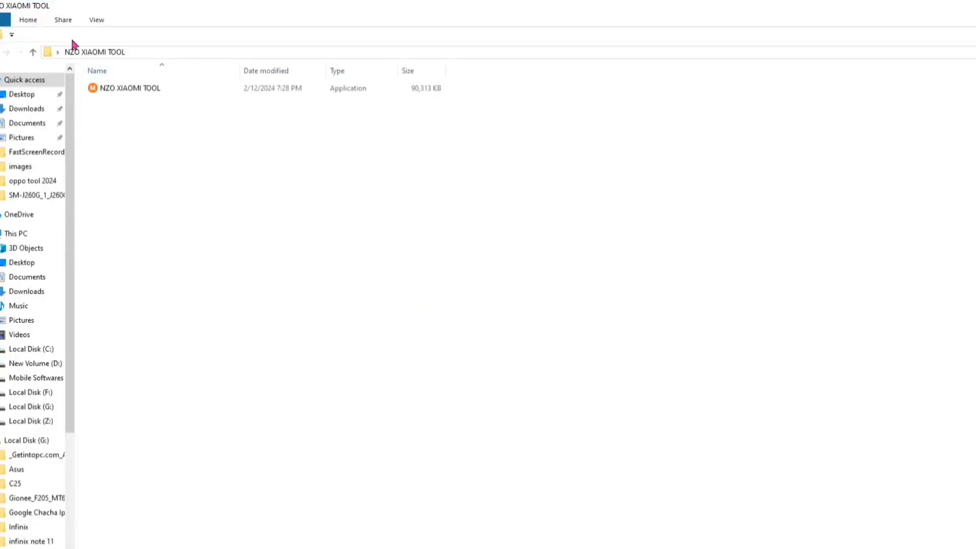
left_click(122, 91)
right_click(122, 90)
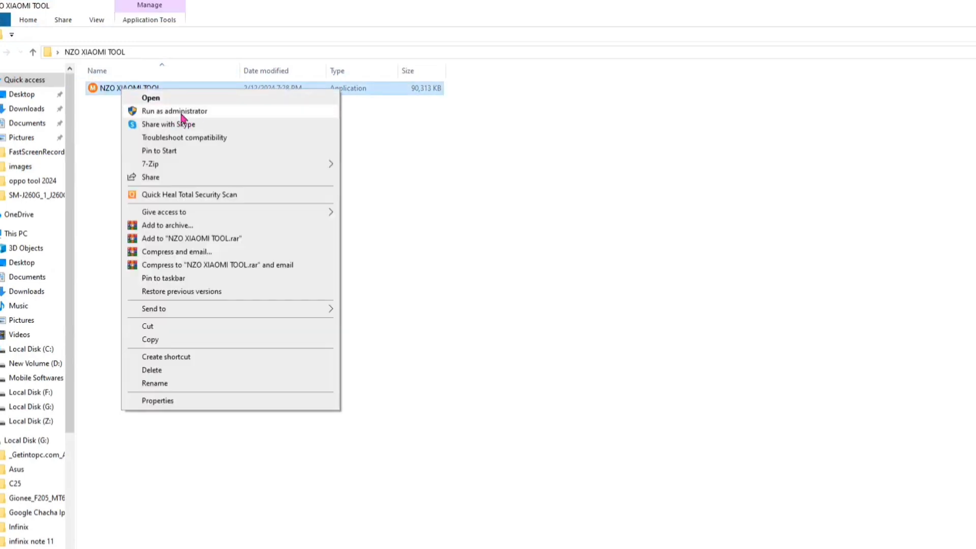
left_click(228, 113)
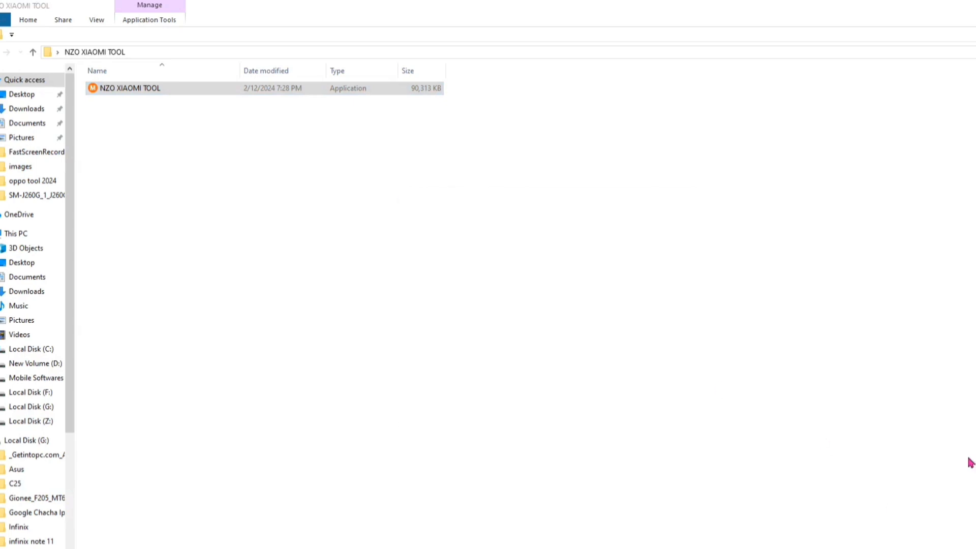
left_click(571, 393)
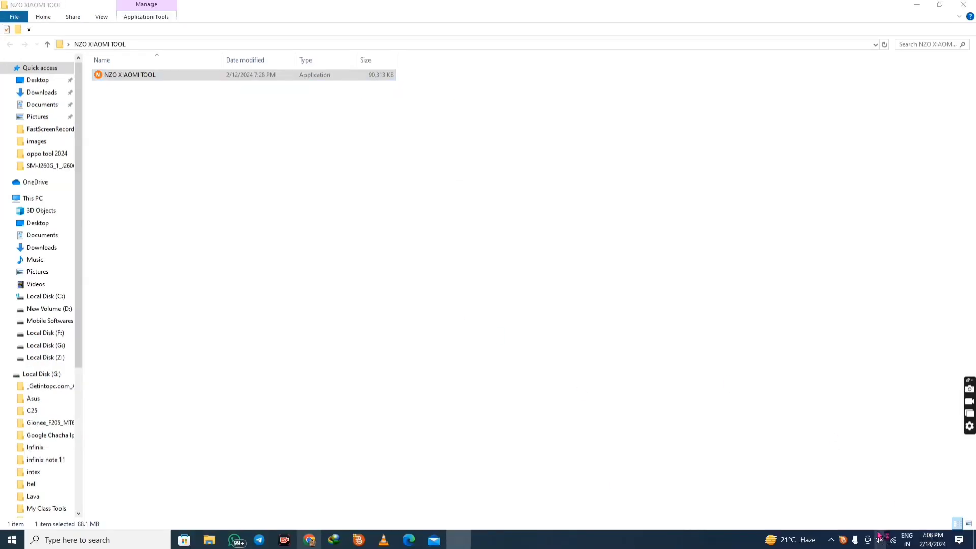
Step: Turn the speaker sound back on at volume 69
left_click(880, 540)
left_click(908, 516)
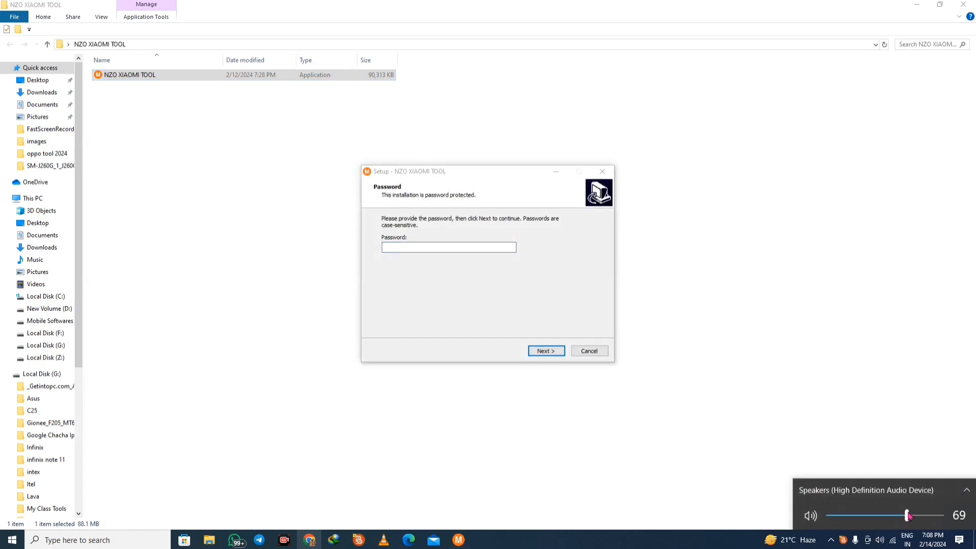
left_click(847, 399)
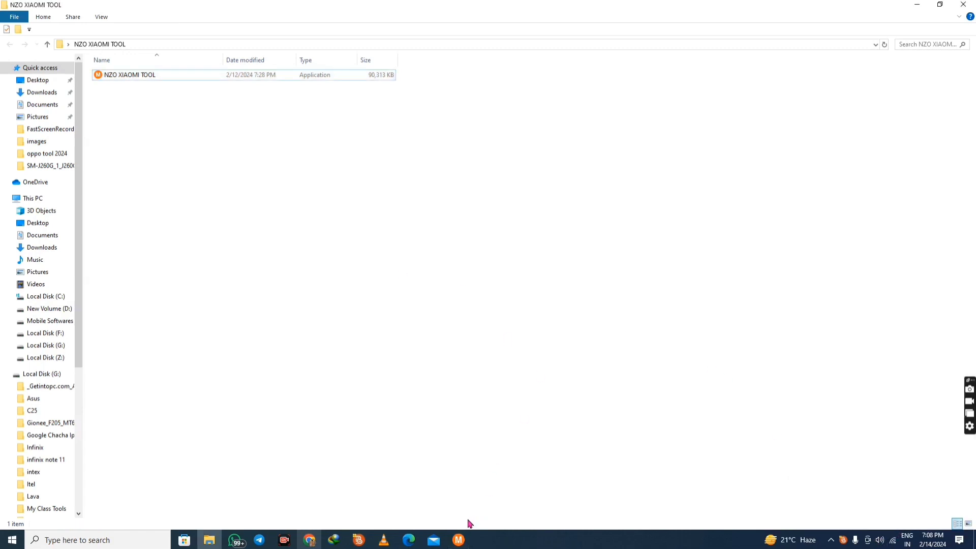
Step: Bring the installer window forward, minimize the folder window and move the installer so the extracted folder on the desktop is uncovered
left_click(459, 540)
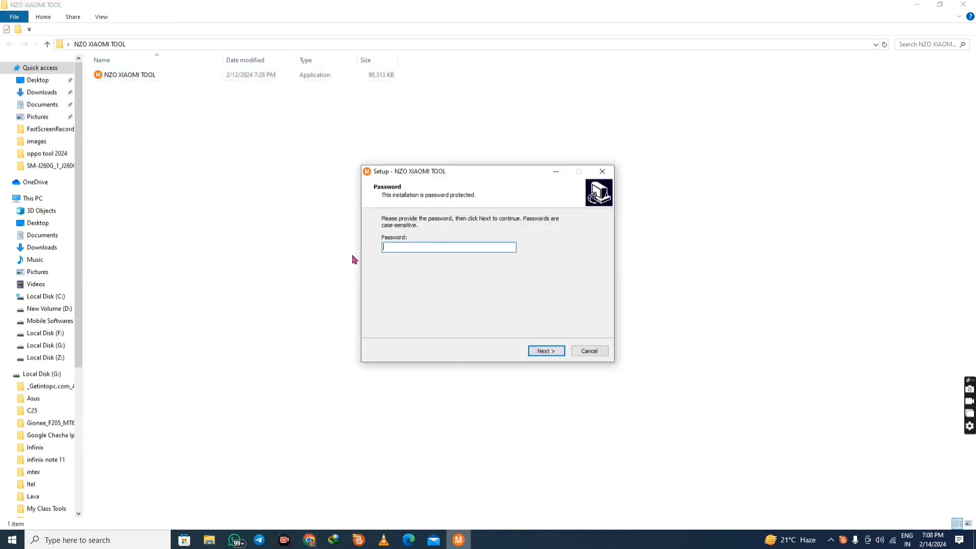
left_click(920, 4)
left_click_drag(456, 171, 631, 118)
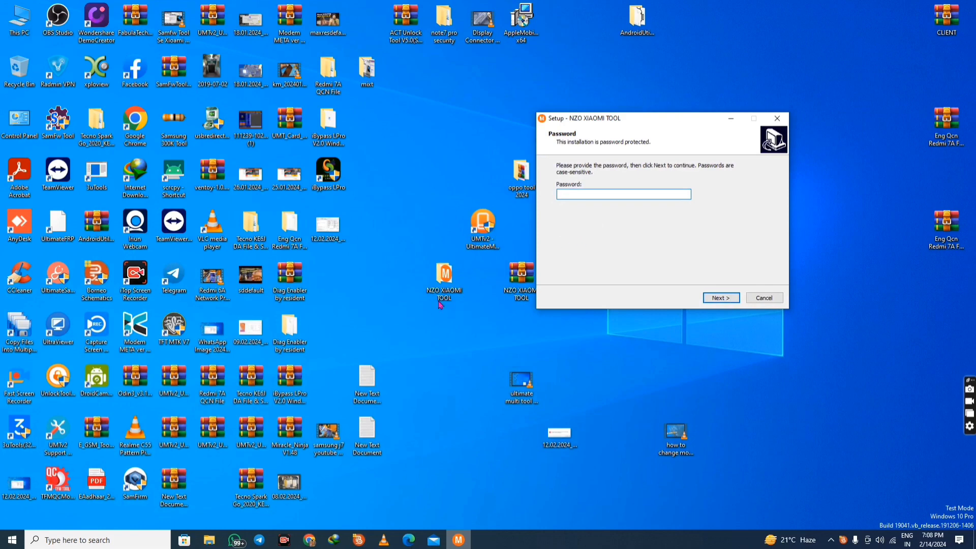
Step: Copy part of the extracted folder's name and try it as the installer's setup password
right_click(446, 288)
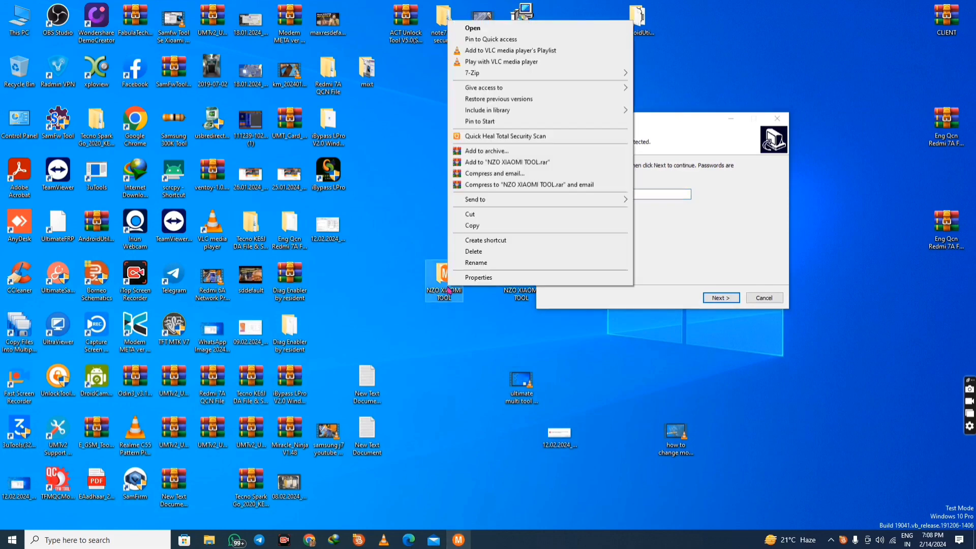
left_click(473, 263)
left_click(430, 290)
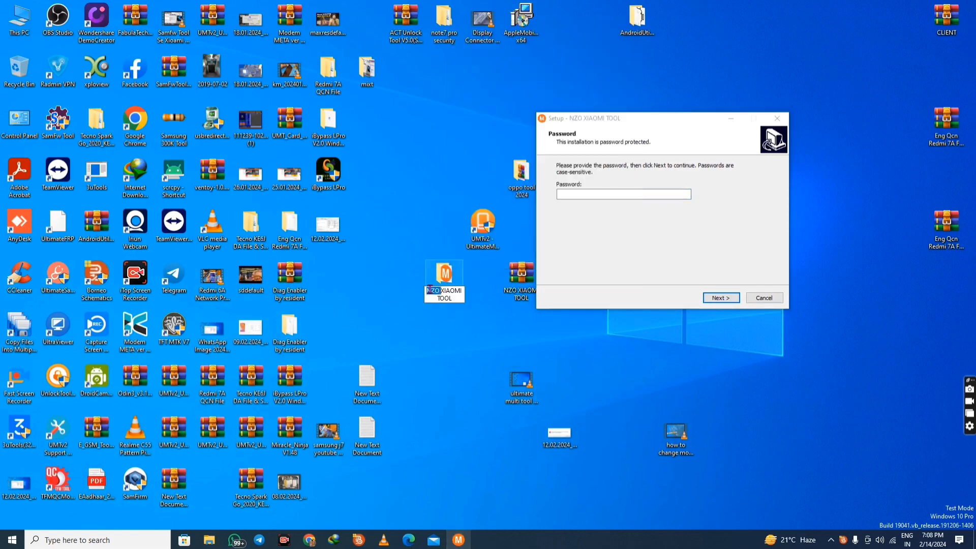
right_click(430, 290)
left_click(446, 322)
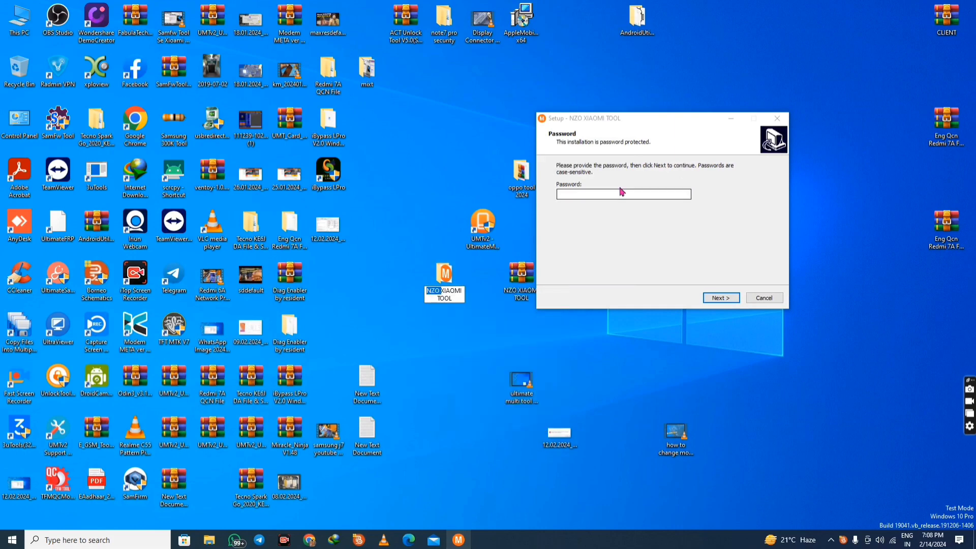
left_click(622, 193)
right_click(623, 195)
left_click(655, 236)
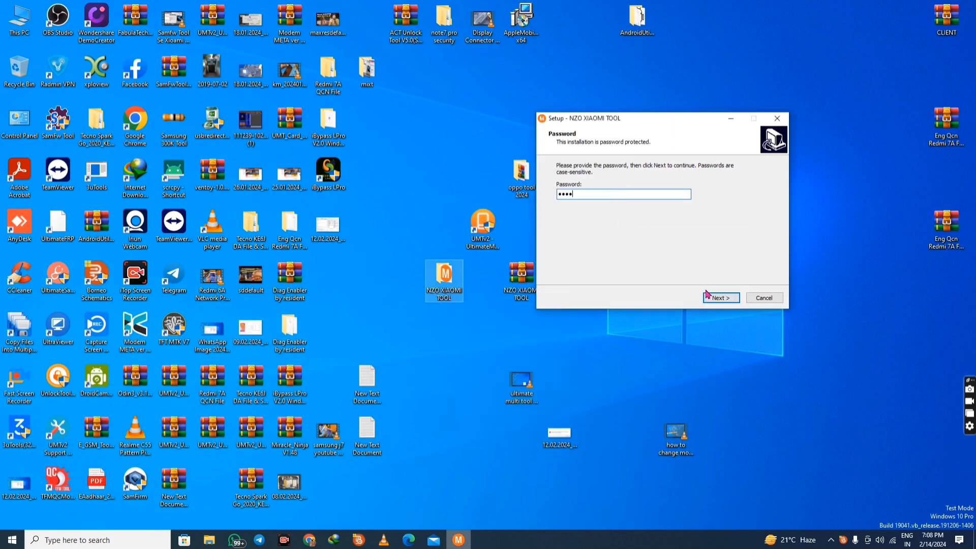
left_click(708, 295)
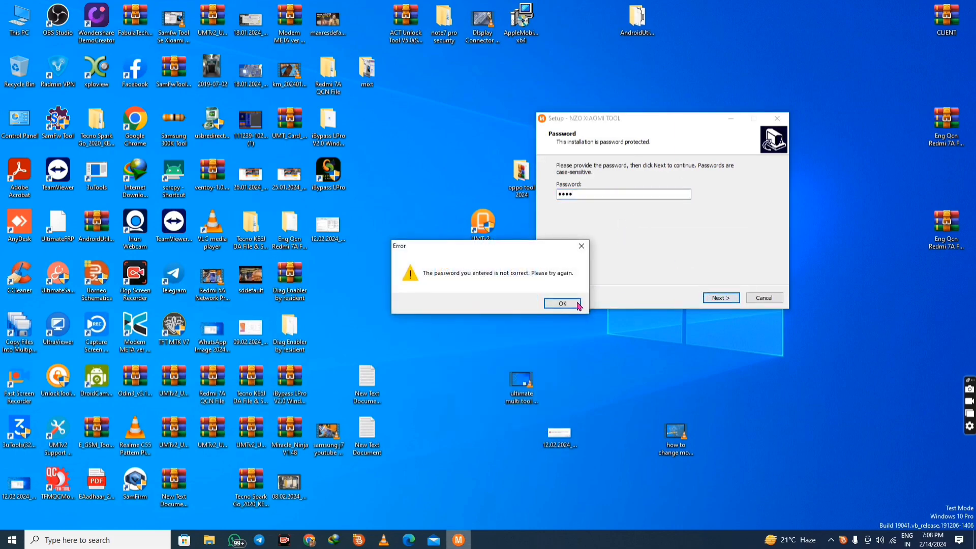
left_click(576, 305)
Step: Switch to Chrome, copy the setup password from the download page and submit it in the installer's password field
key("alt+Tab")
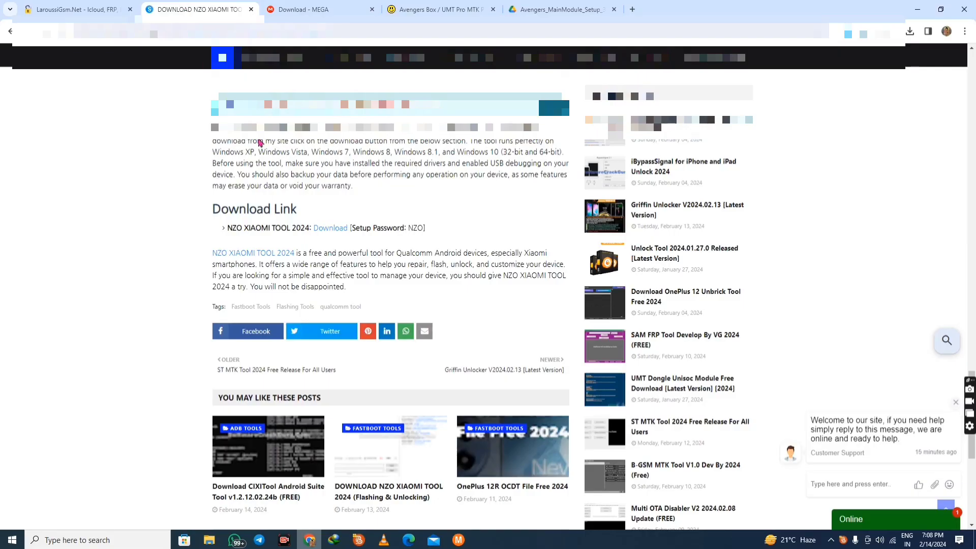
double_click(415, 227)
right_click(415, 228)
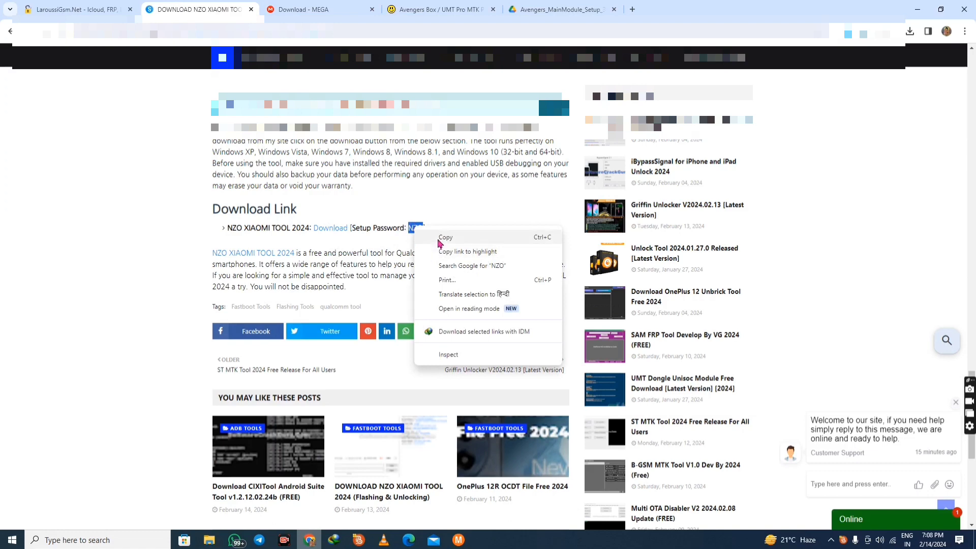
left_click(440, 238)
key("alt+Tab")
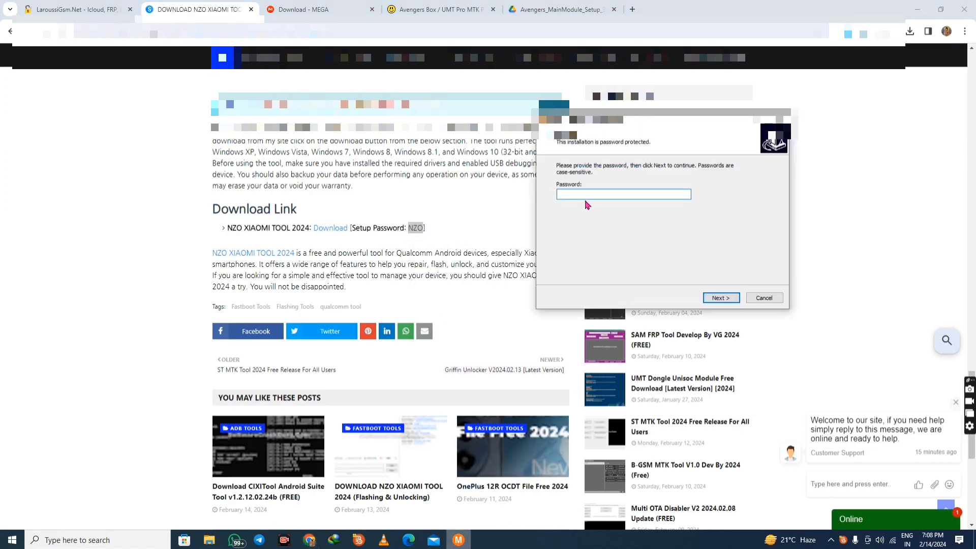
right_click(585, 194)
left_click(610, 237)
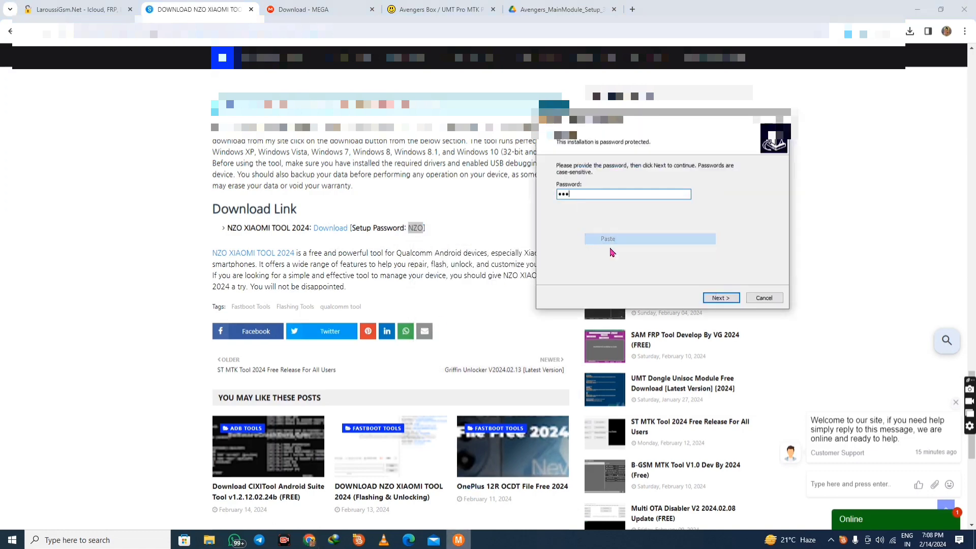
left_click(711, 300)
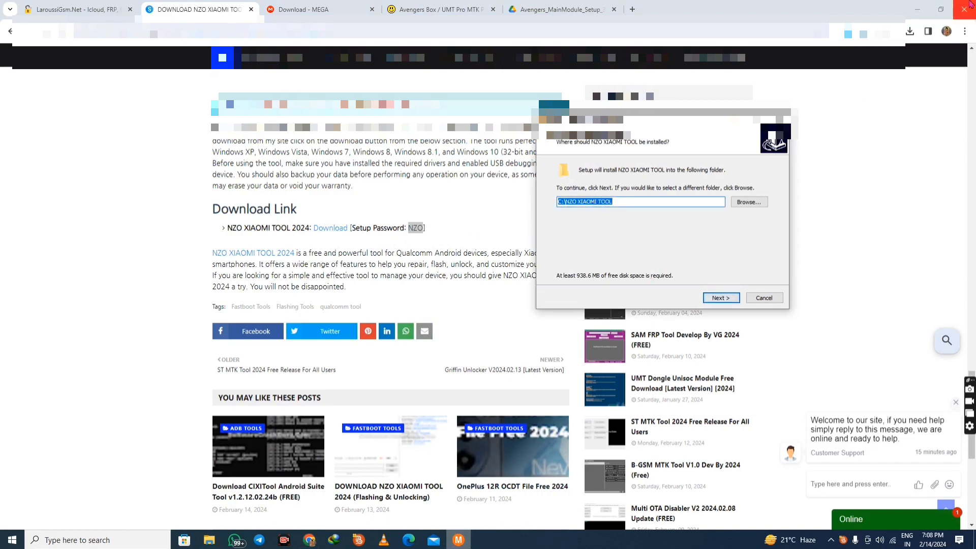
Step: Minimize the browser and install the tool to C:\NZO XIAOMI TOOL with a desktop shortcut
left_click(917, 5)
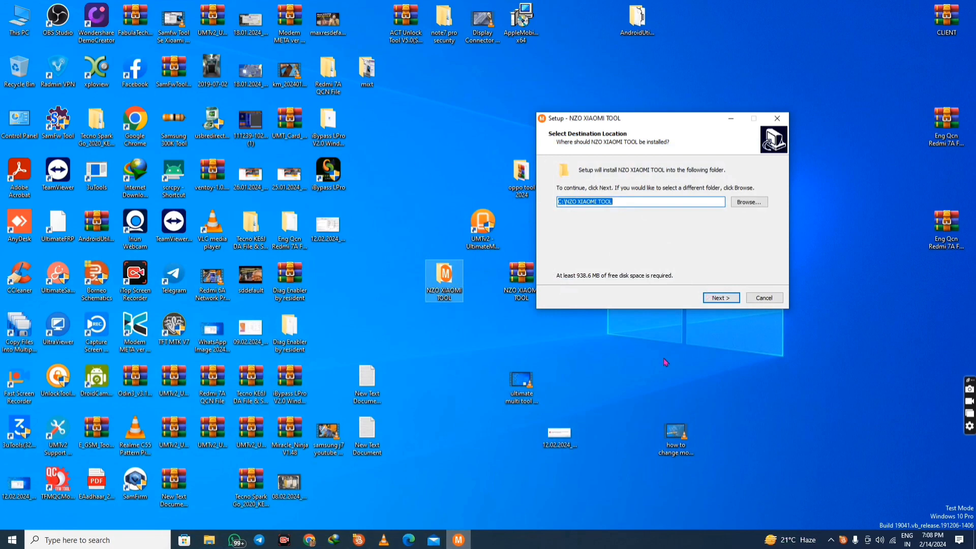
left_click(720, 298)
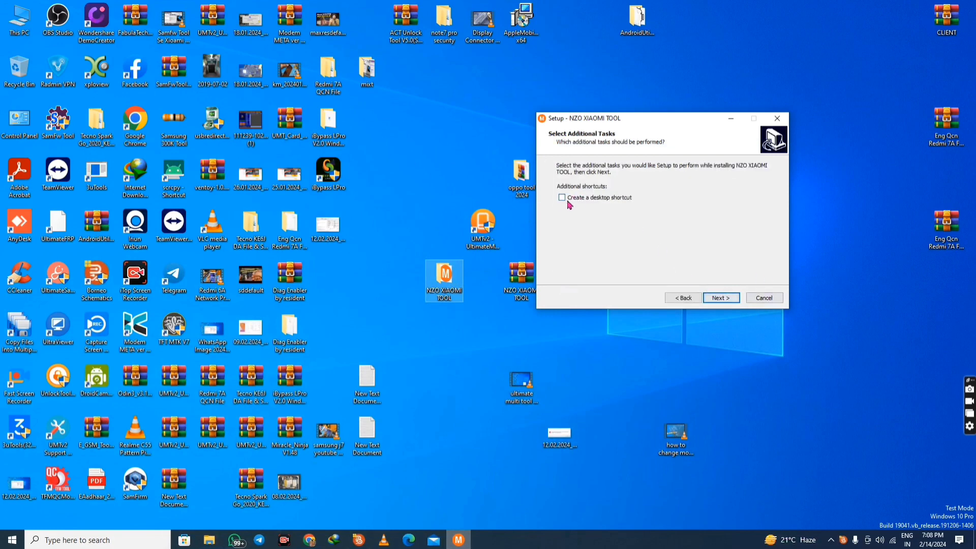
left_click(734, 298)
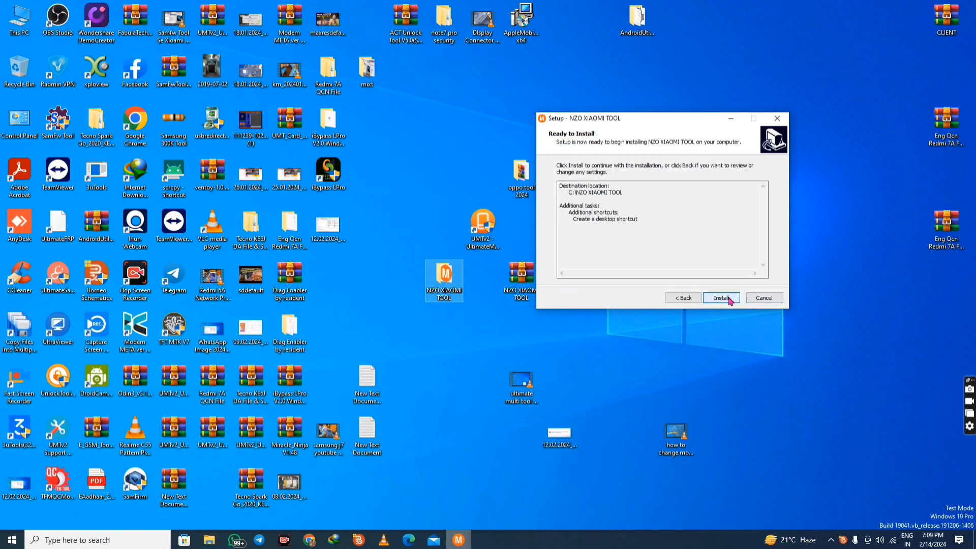
left_click(726, 298)
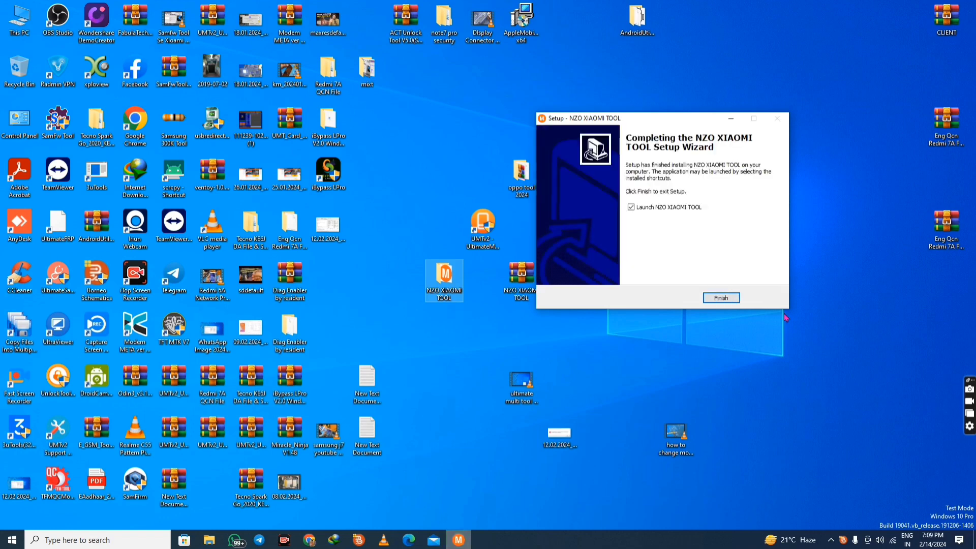
Step: Finish the setup with the tool set to launch and move its new desktop shortcut beside the extracted NZO XIAOMI TOOL folder
left_click(710, 300)
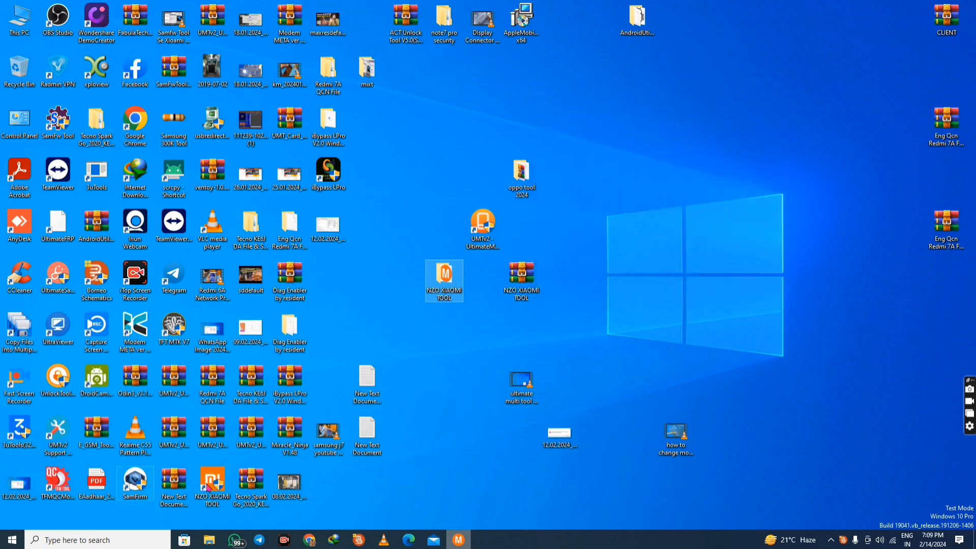
left_click_drag(213, 483, 405, 262)
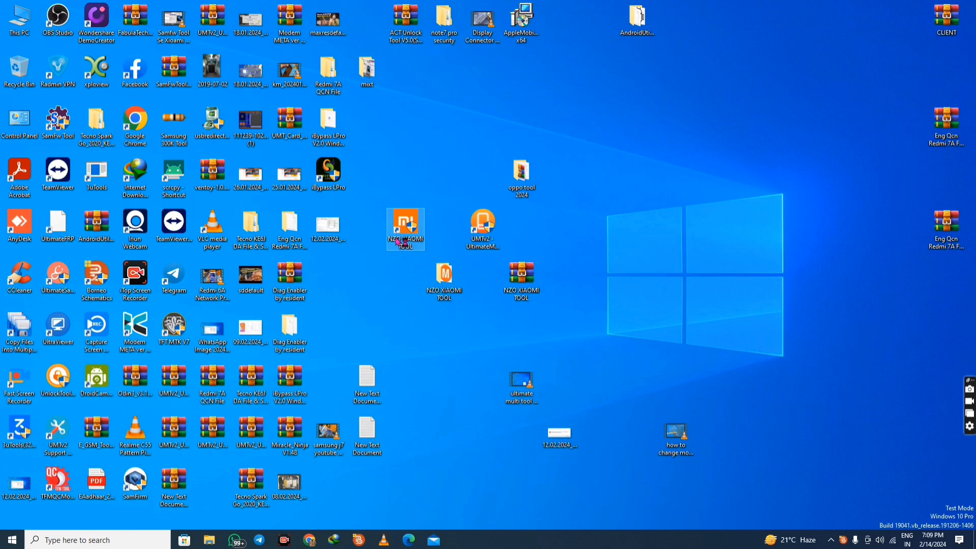
Step: Open NZO XIAOMI TOOL from its desktop shortcut, close the duplicate window and reposition the remaining one near the middle of the desktop
double_click(401, 243)
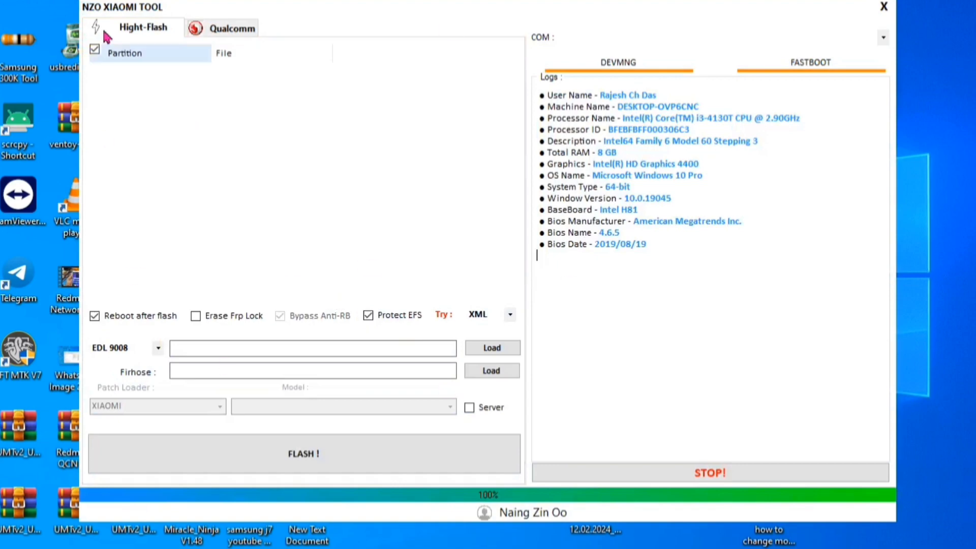
left_click_drag(269, 8, 245, 47)
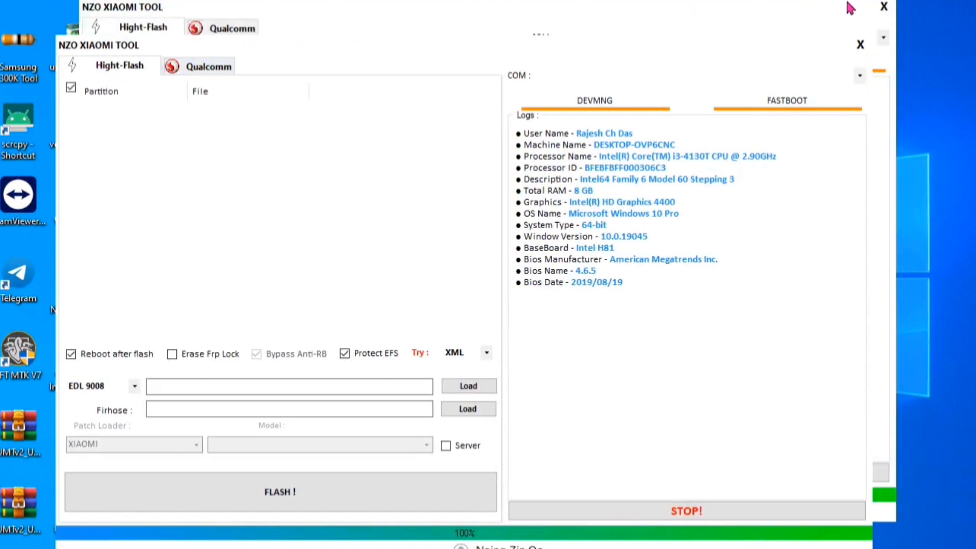
left_click(887, 12)
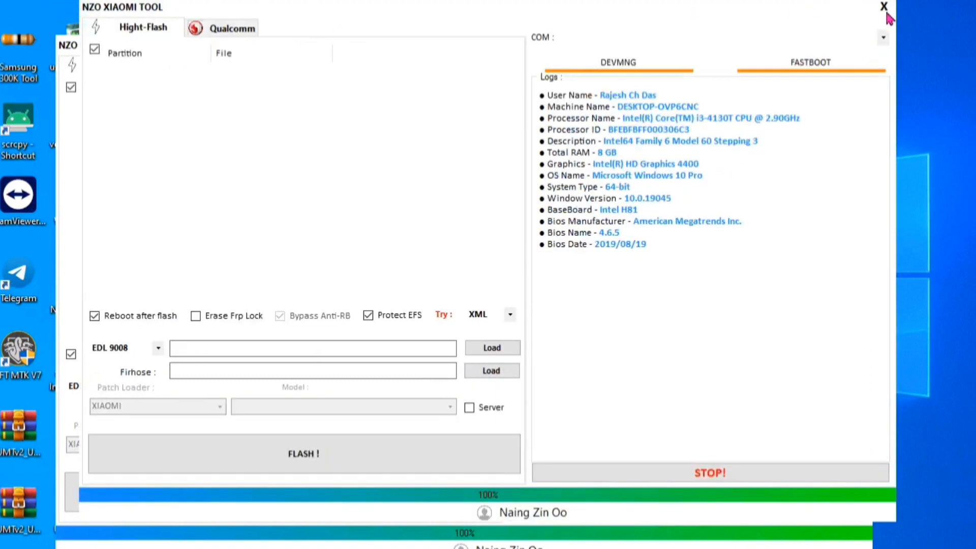
left_click(884, 7)
left_click_drag(579, 27, 580, 14)
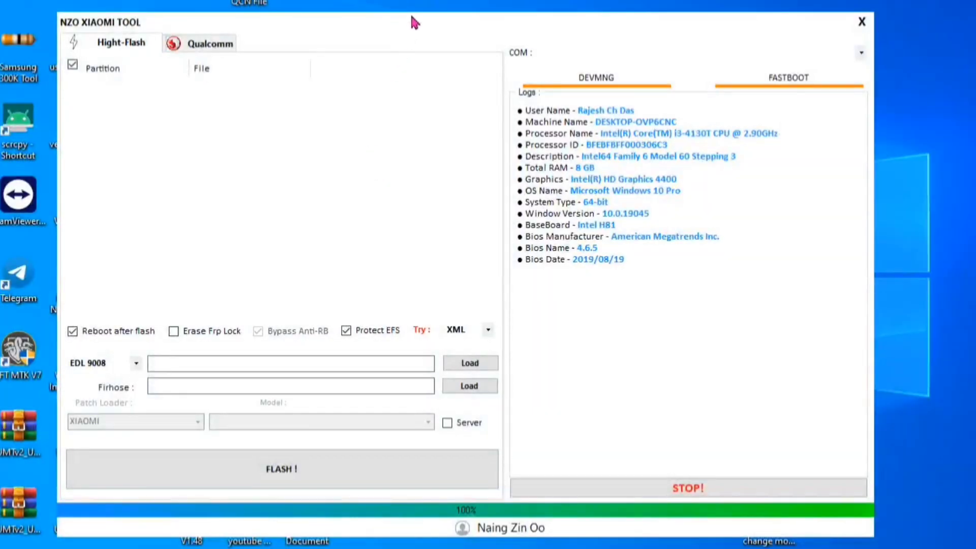
left_click_drag(414, 23, 483, 11)
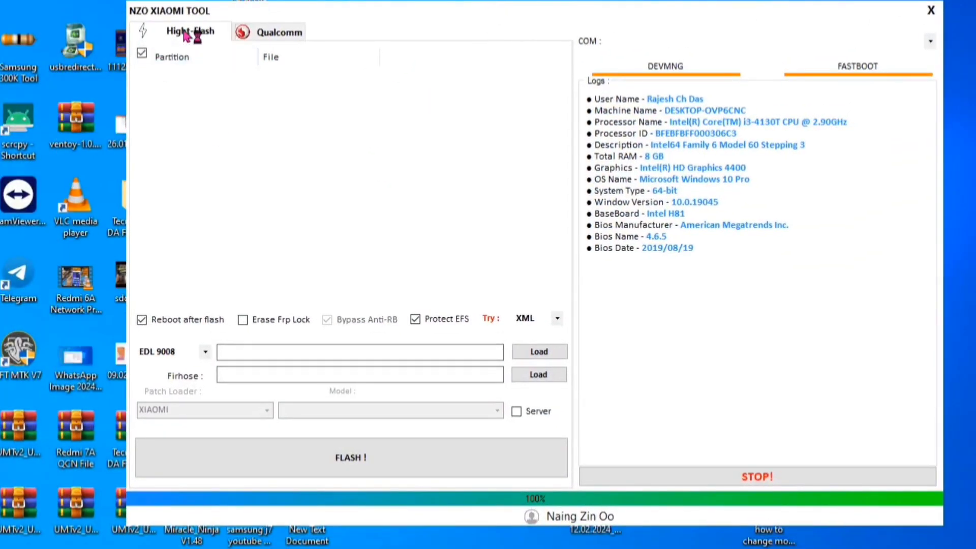
left_click(542, 352)
left_click(542, 352)
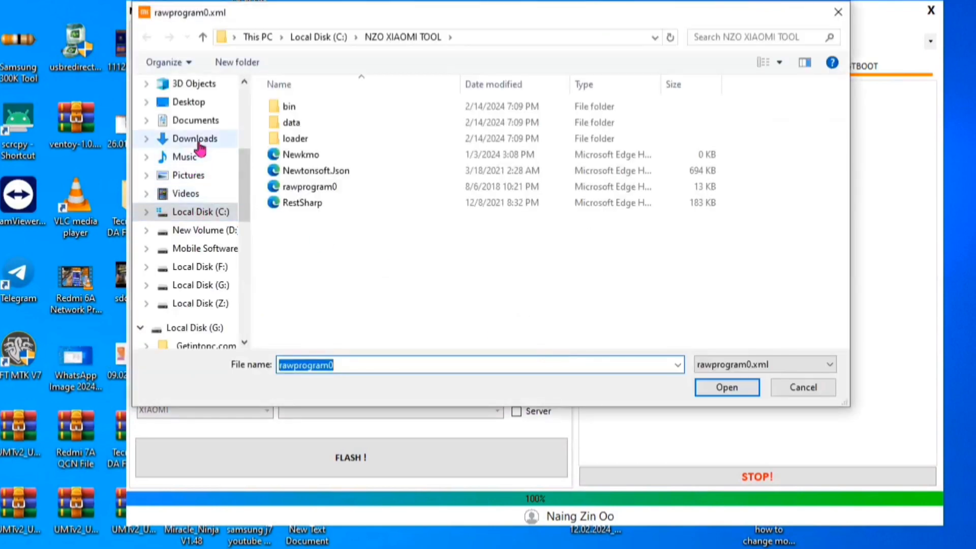
left_click(189, 104)
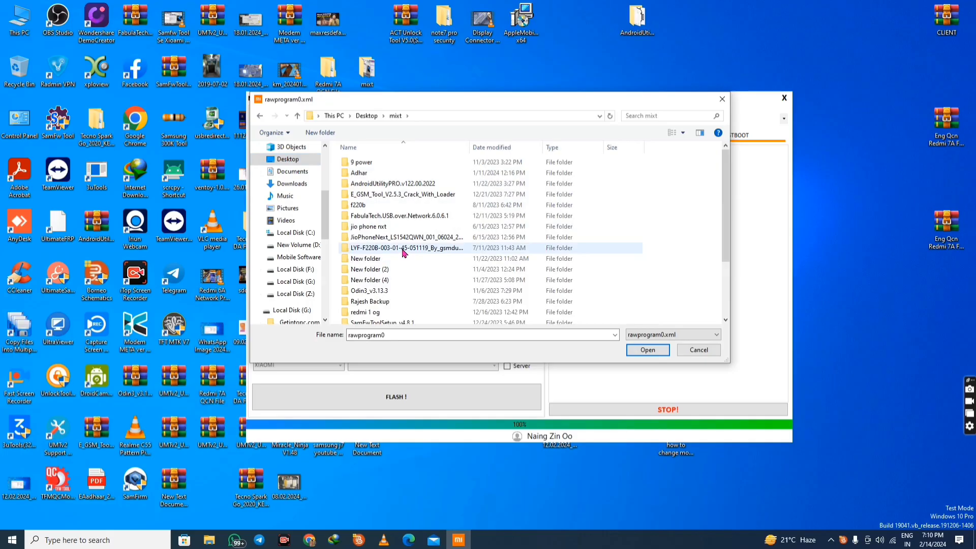
double_click(362, 232)
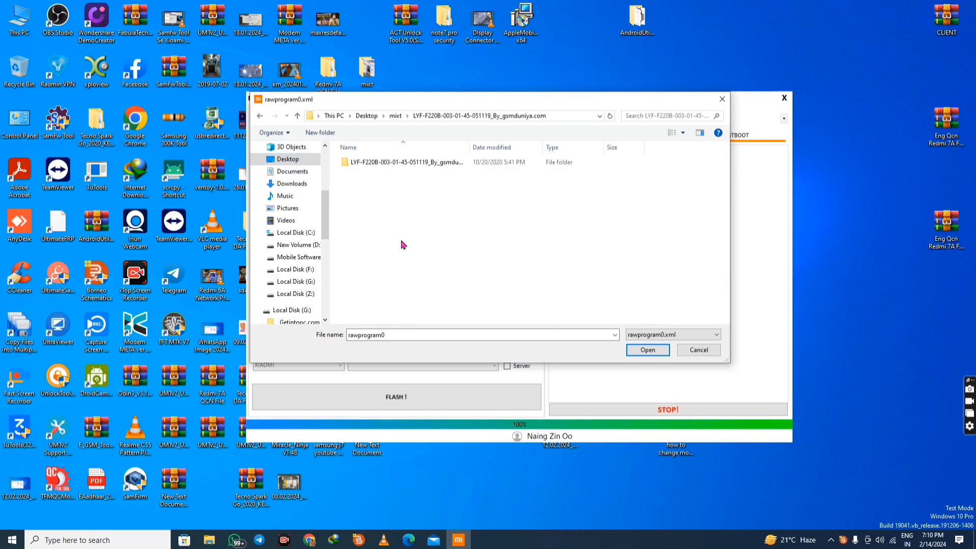
double_click(393, 161)
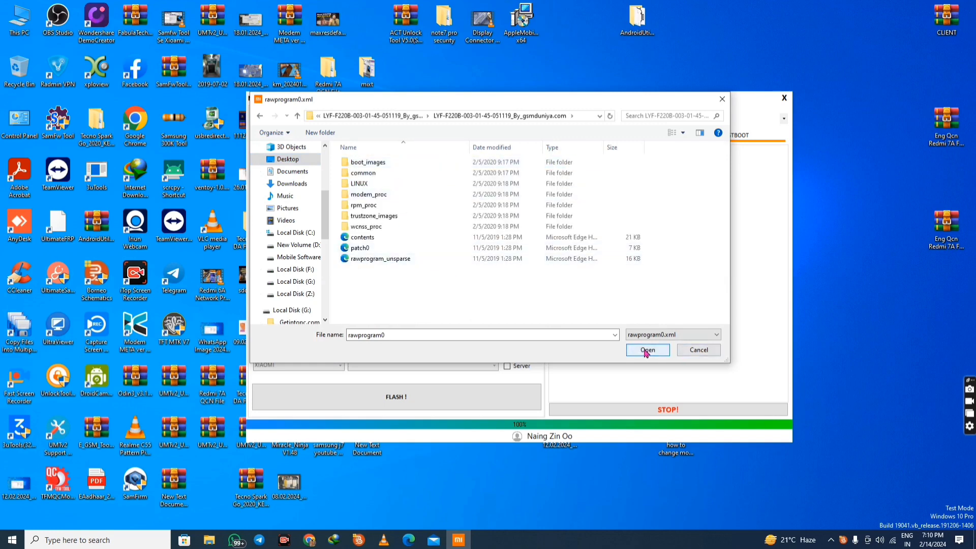
left_click(410, 268)
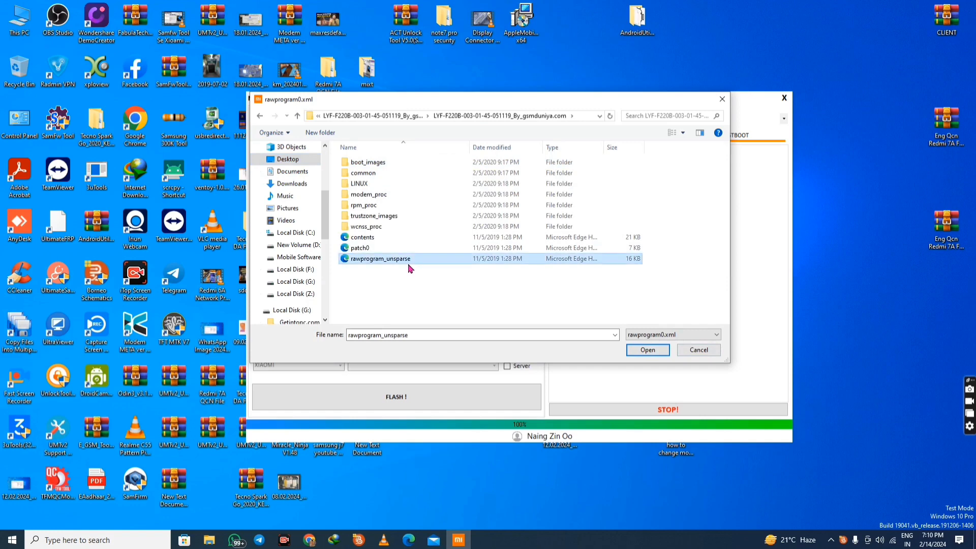
double_click(408, 263)
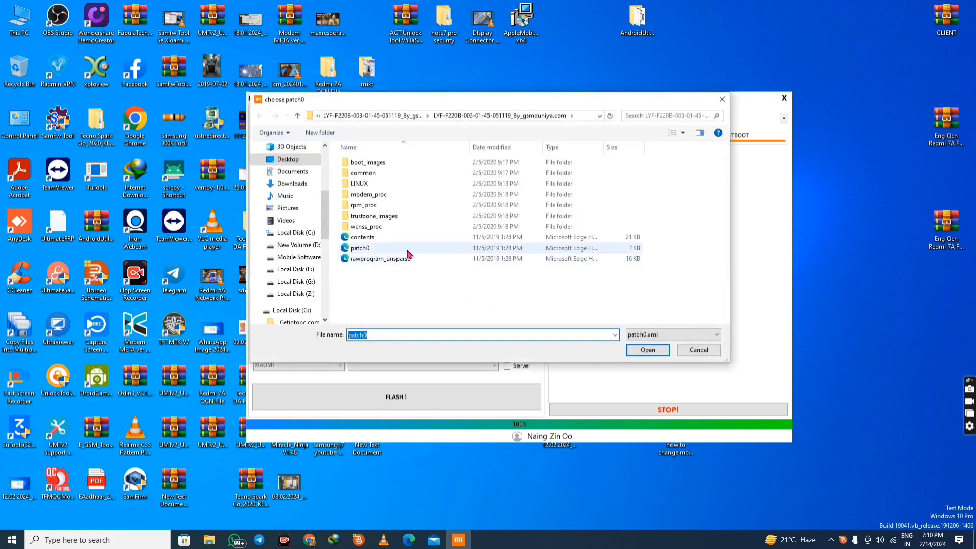
double_click(408, 252)
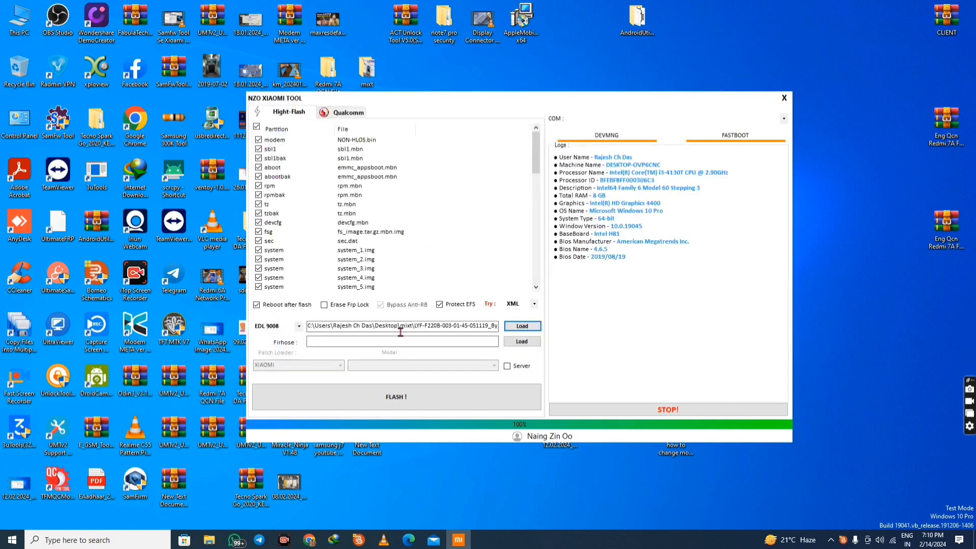
left_click(357, 396)
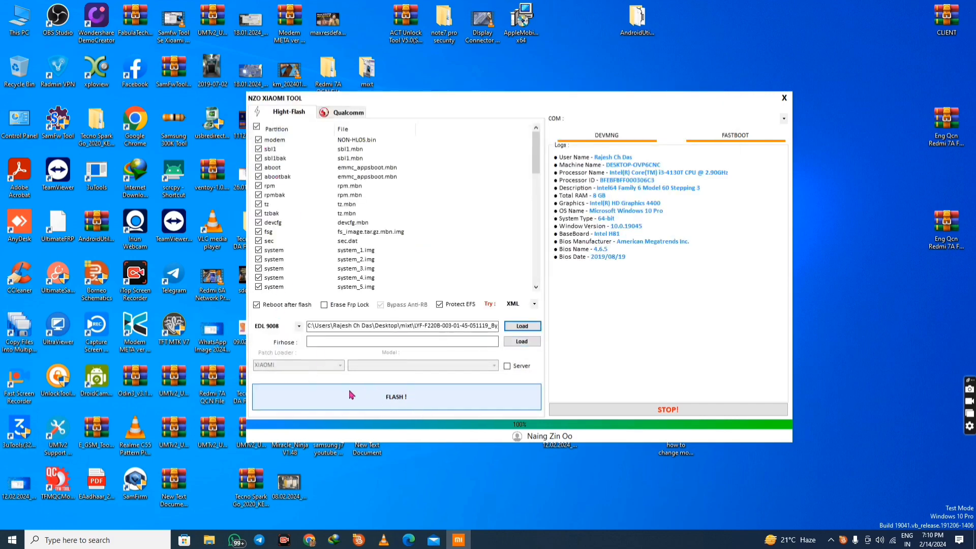
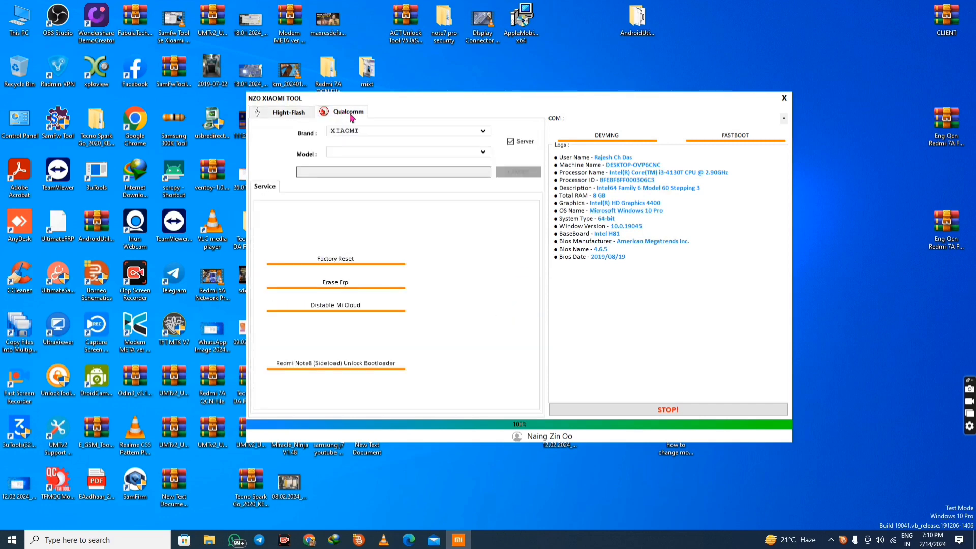
Step: Select Redmi 8a [ olivelite ] as the XIAOMI model for the Qualcomm services and close Device Manager
left_click(442, 153)
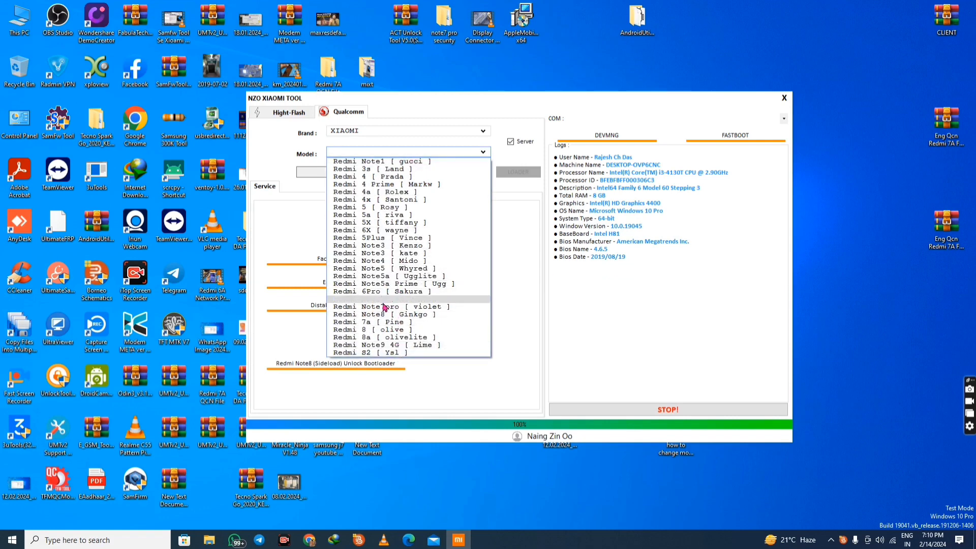
left_click(394, 338)
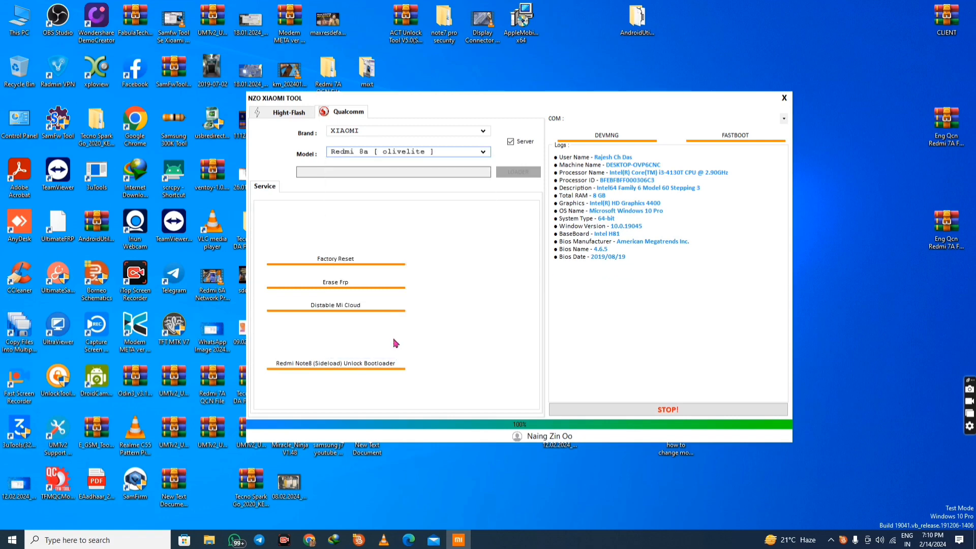
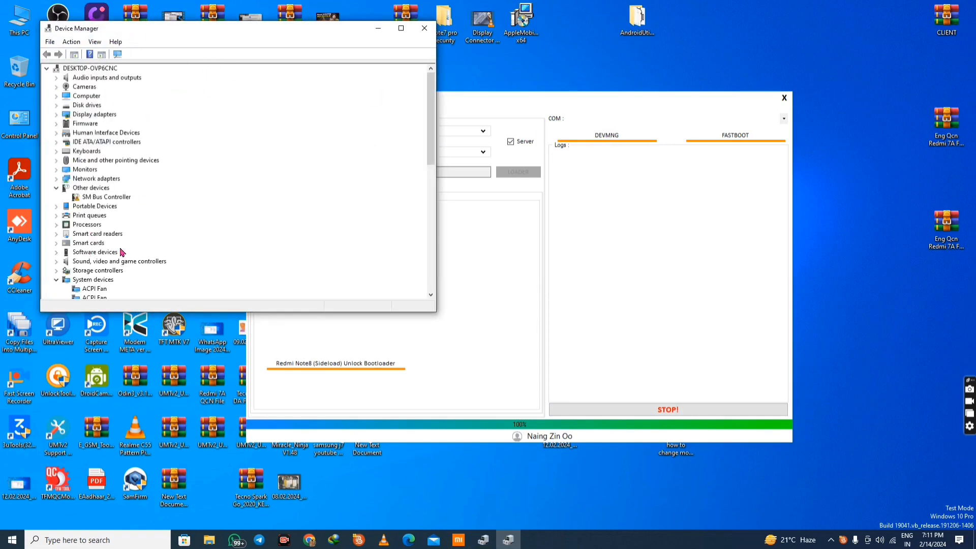
left_click(425, 28)
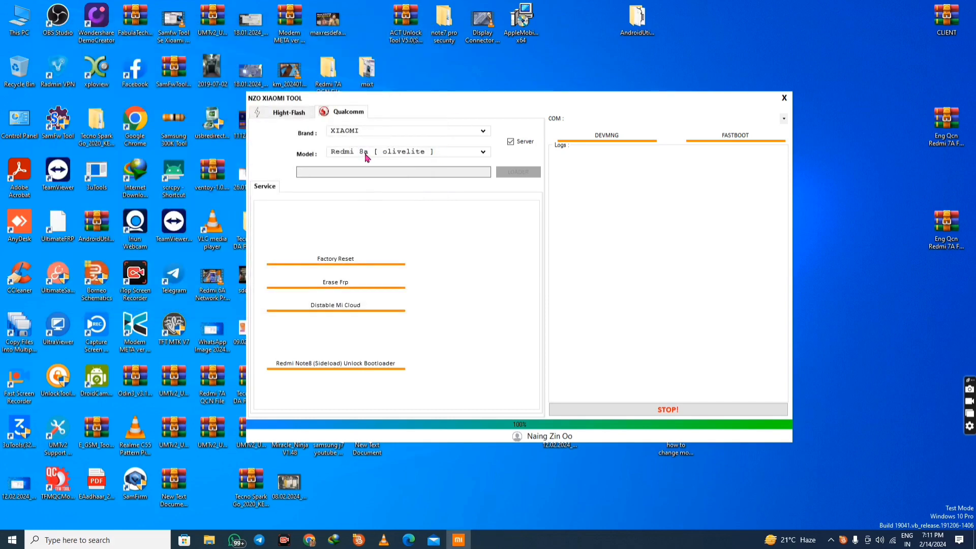